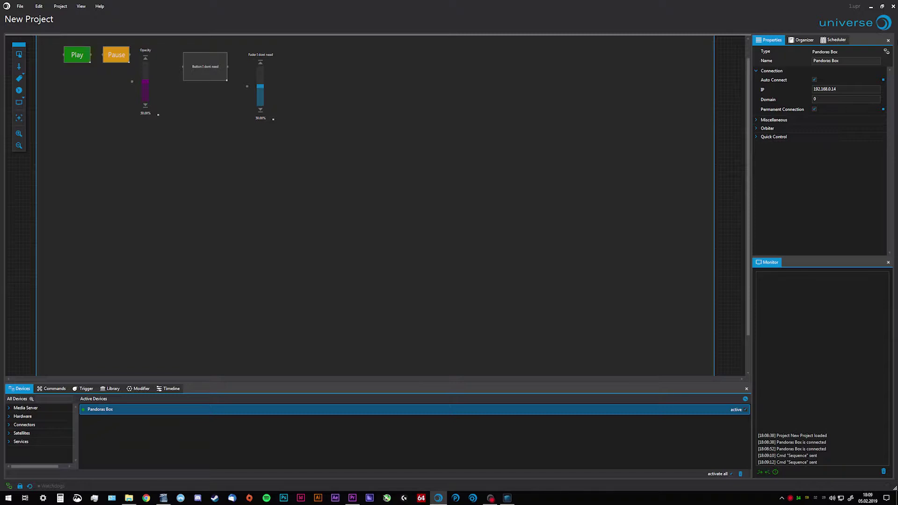
Preview the whole stage in show mode and return to edit mode
scroll(428, 156, "down", 2)
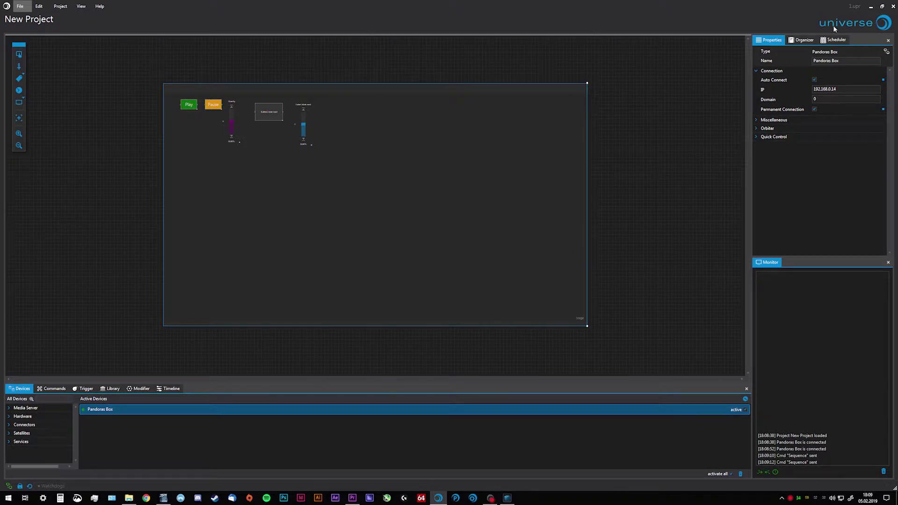
left_click(884, 23)
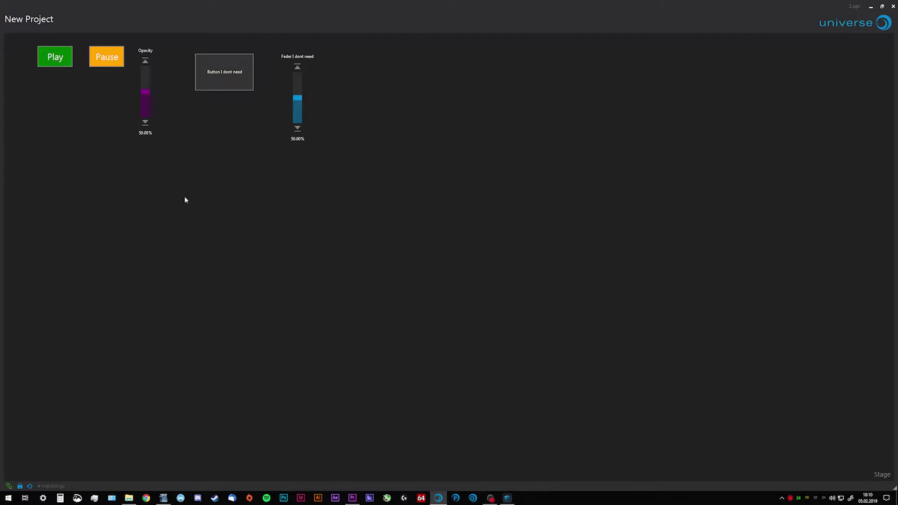
left_click(883, 22)
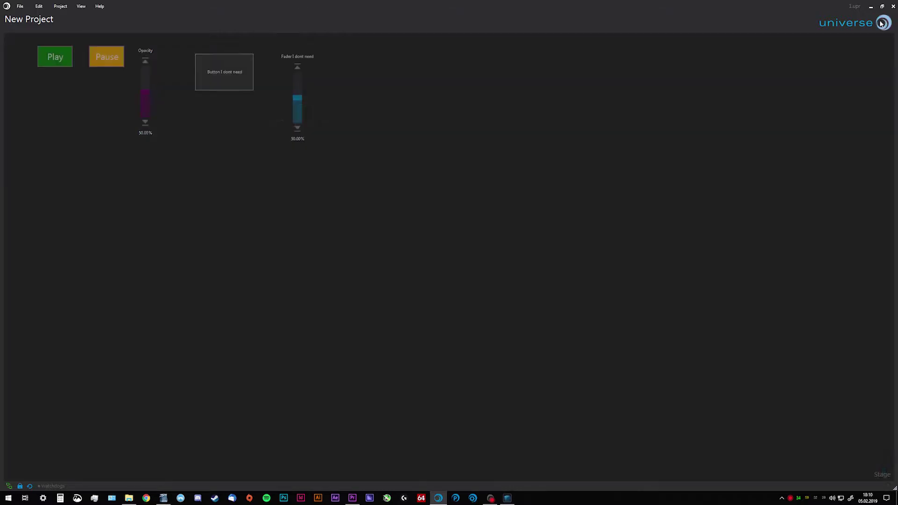
left_click(788, 499)
left_click(789, 499)
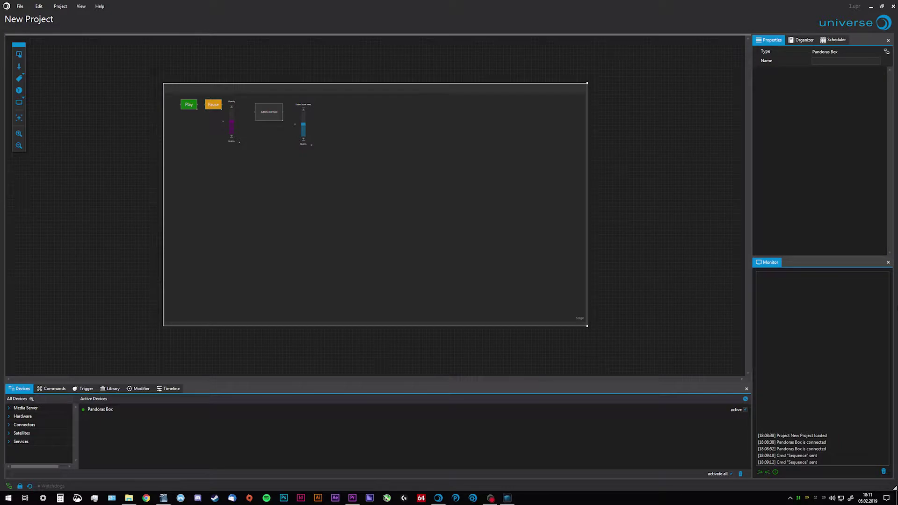
Turn off the Visible property for the "Button I dont need" button and the "Fader I dont need" fader
left_click(299, 121)
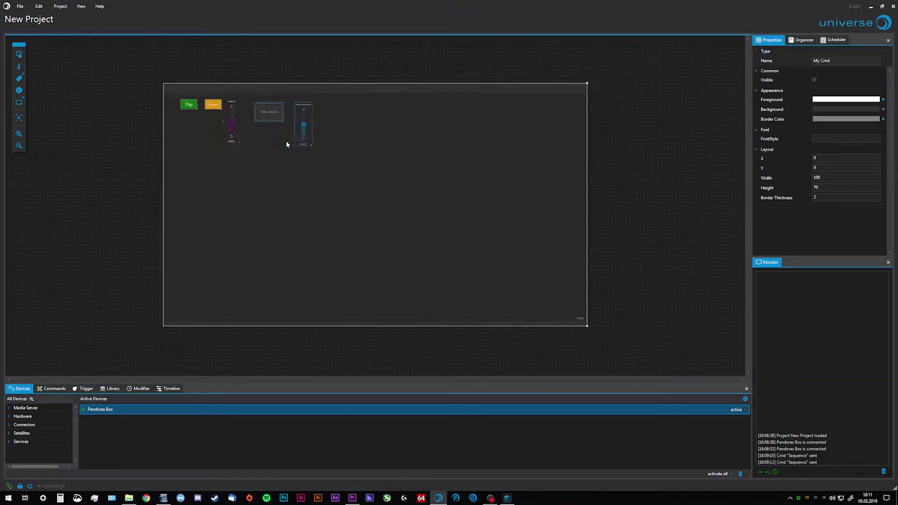
scroll(290, 131, "up", 5)
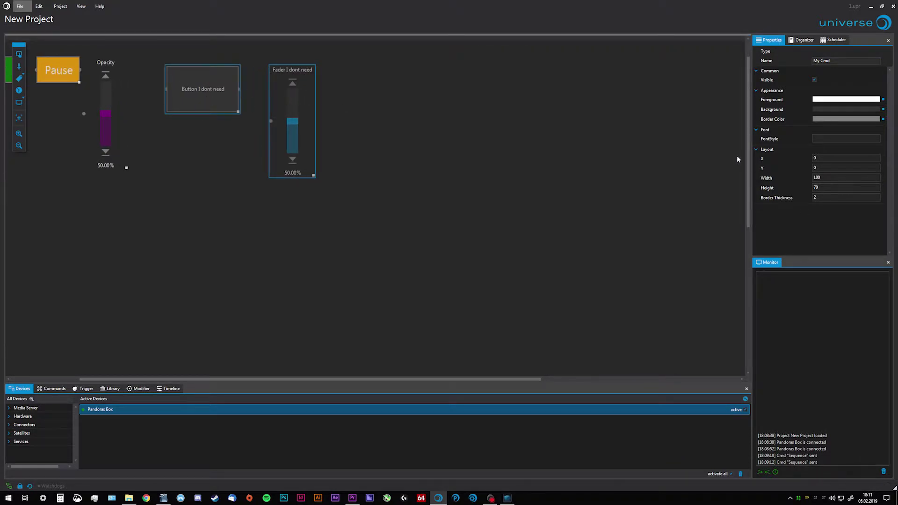
left_click(814, 80)
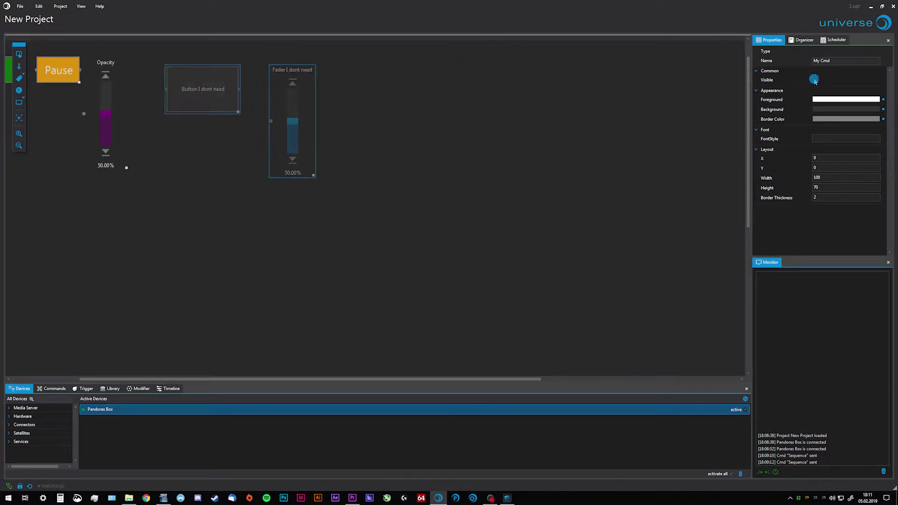
left_click(518, 154)
scroll(519, 153, "up", 1)
scroll(535, 176, "down", 4)
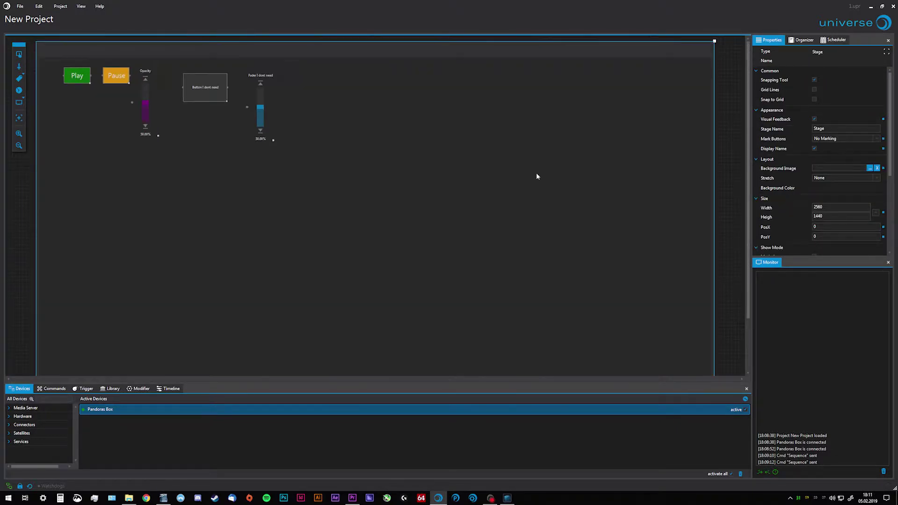
Enter show mode and arrange the reduced project window side by side with the Pandoras Box OFFLINE MANAGER window
left_click(872, 22)
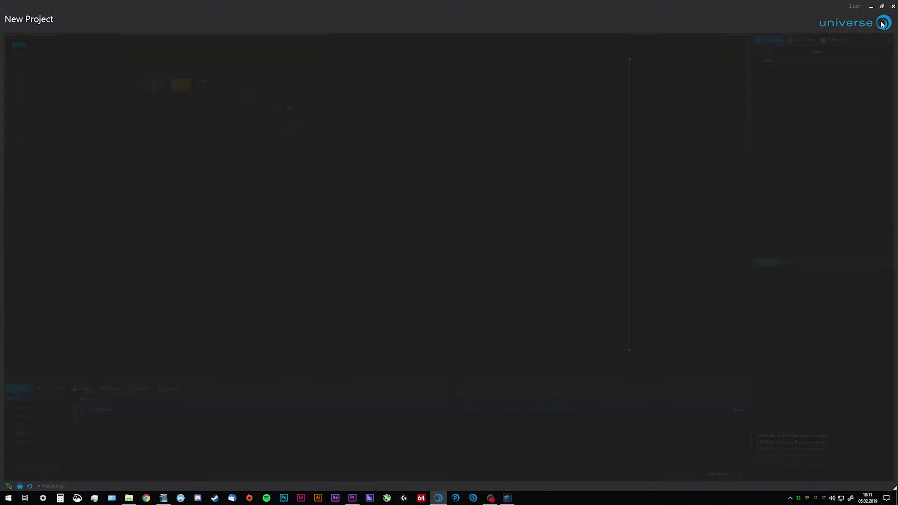
mouse_move(749, 13)
left_mouse_down()
mouse_move(516, 48)
mouse_move(232, 16)
mouse_move(747, 11)
left_mouse_up()
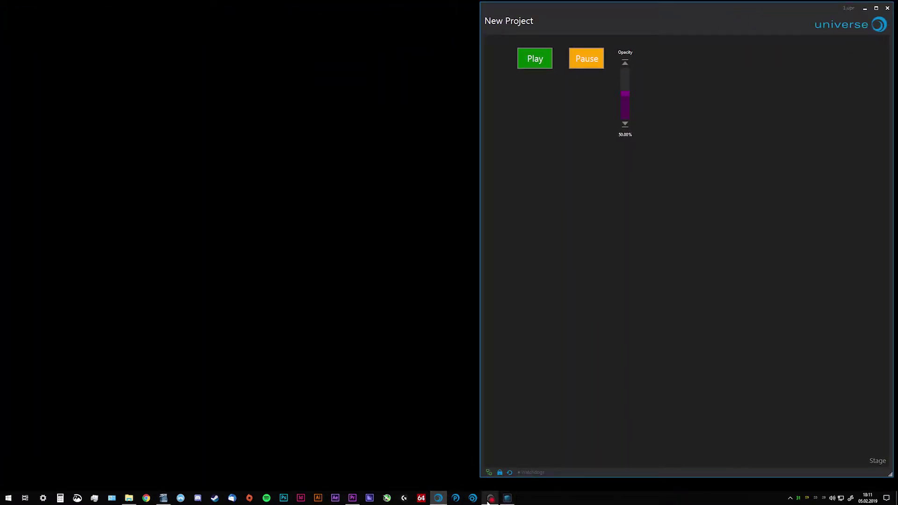
left_click(507, 497)
left_click_drag(460, 28, 126, 21)
left_click(675, 184)
Test the stage's Play and Pause buttons twice on the Pandoras Box sequence and return to edit mode
left_click(543, 57)
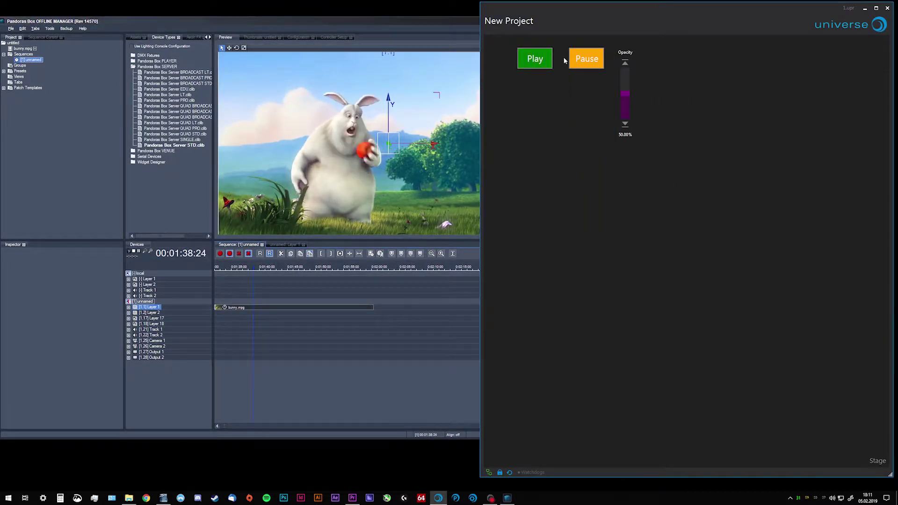
left_click(584, 58)
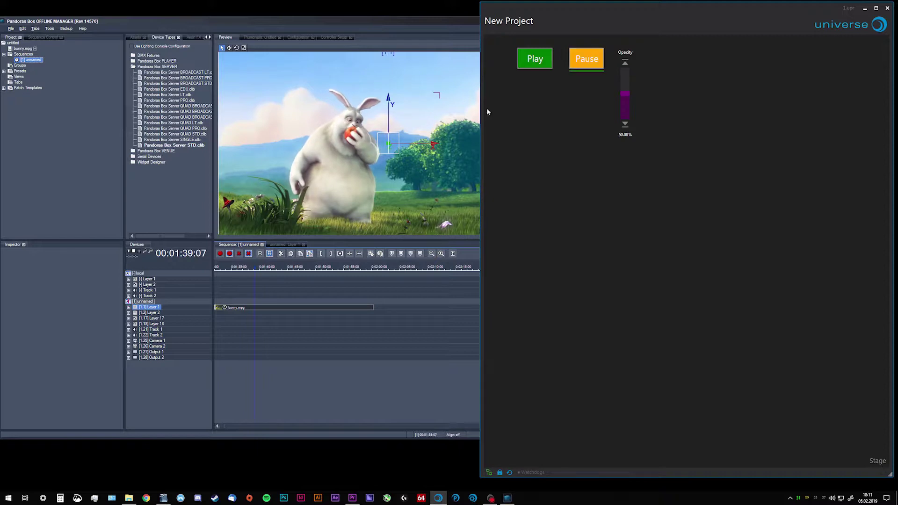
left_click(639, 243)
left_click(535, 58)
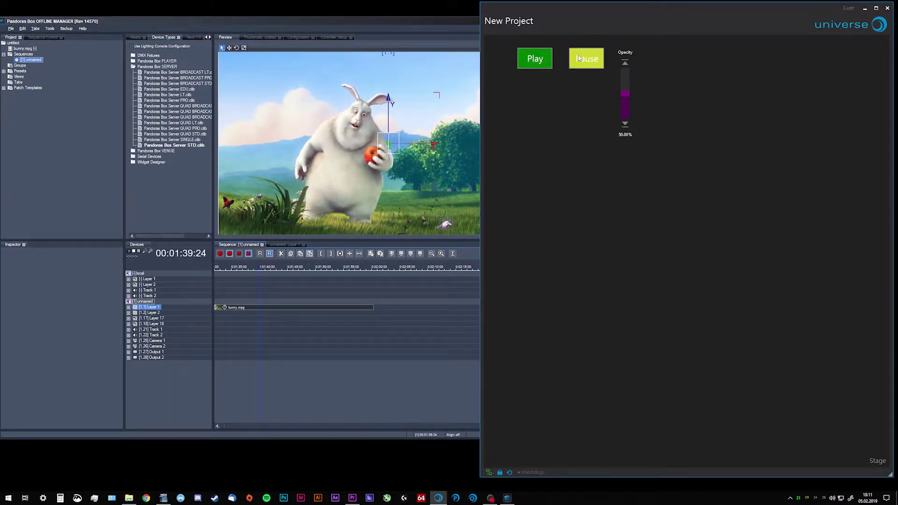
left_click(580, 61)
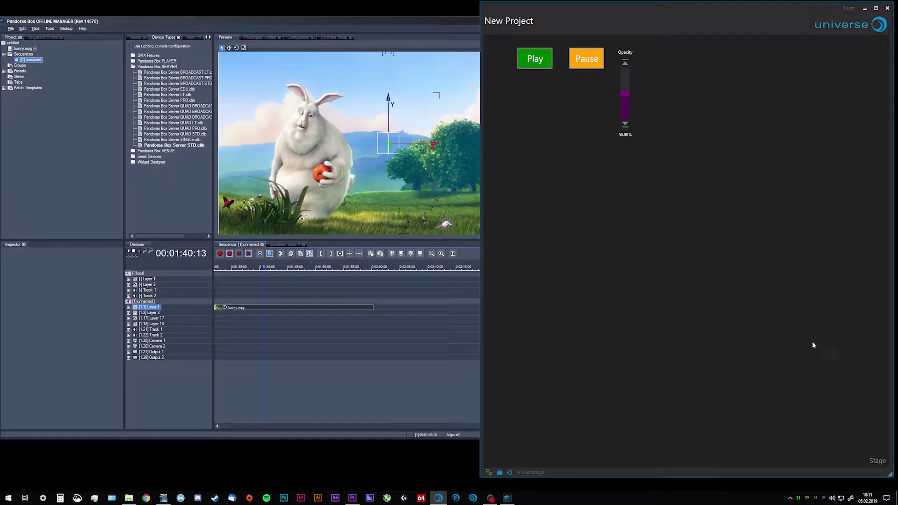
left_click(656, 35)
left_click(881, 26)
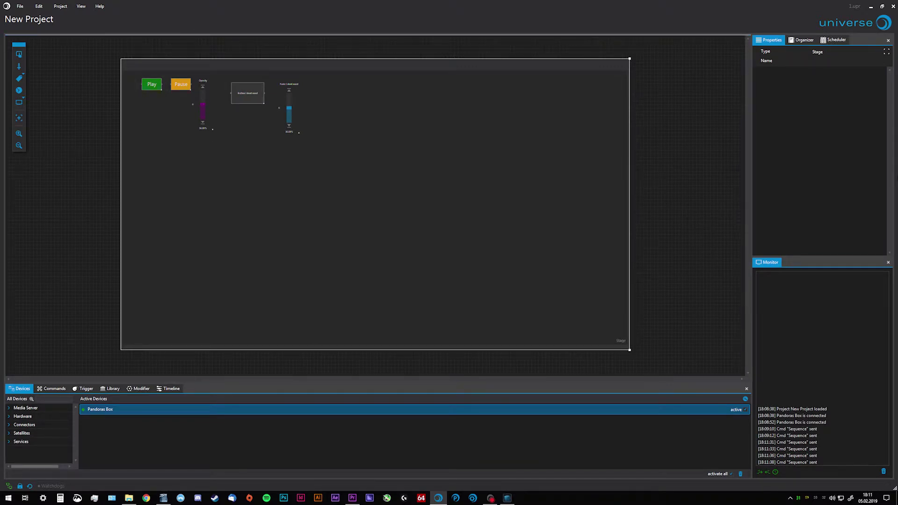
Set the project's Show Mode to OVERLAY in the project properties
left_click(408, 76)
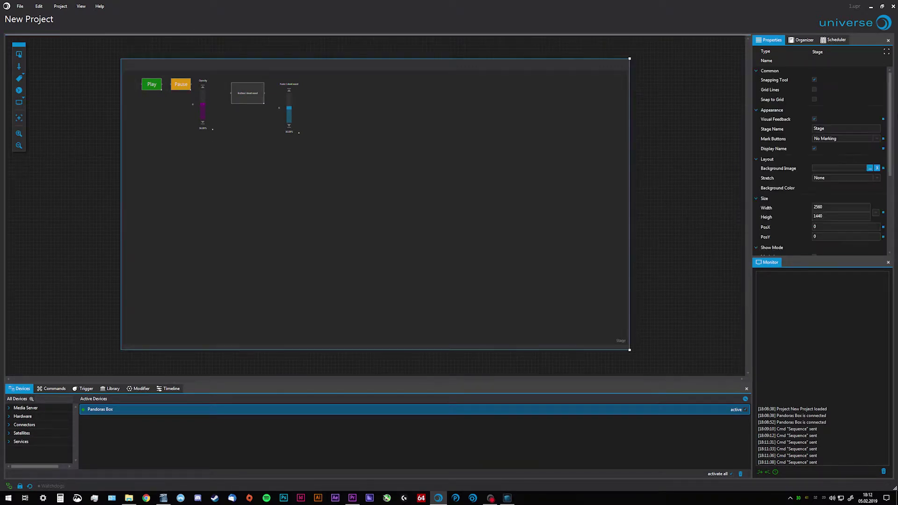
left_click(65, 6)
left_click(76, 37)
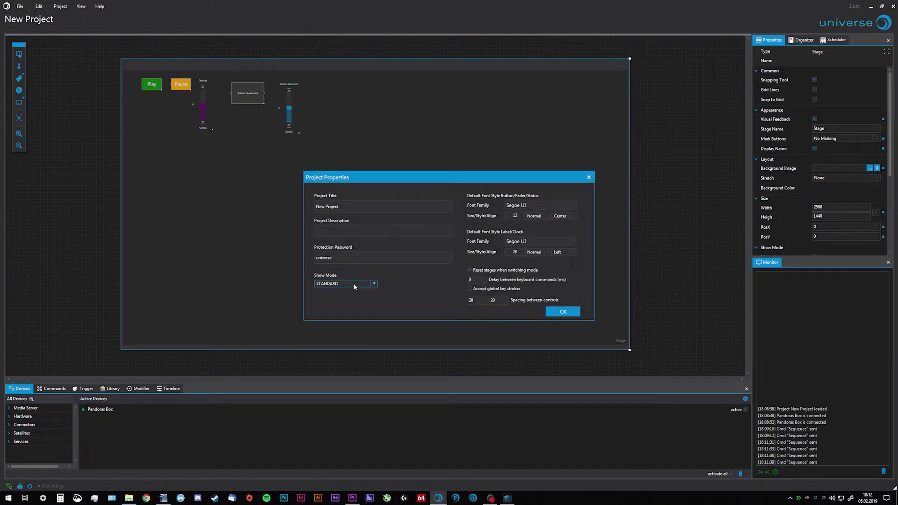
left_click(353, 283)
left_click(340, 313)
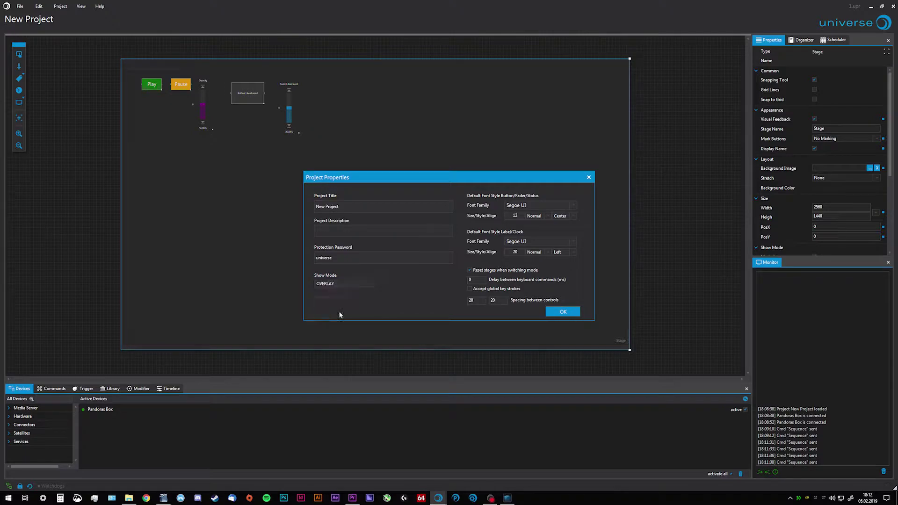
left_click(564, 311)
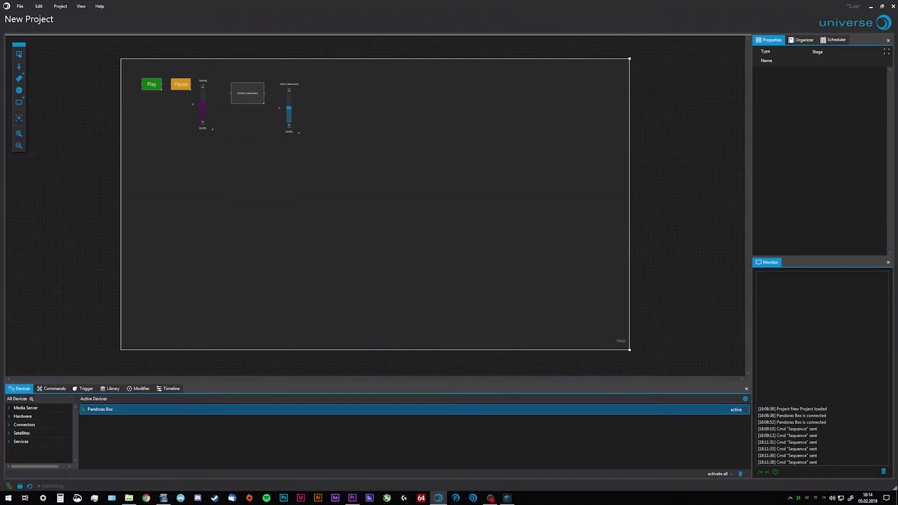
Test Play and Pause from the overlay over Pandoras Box and return to edit mode
left_click(883, 22)
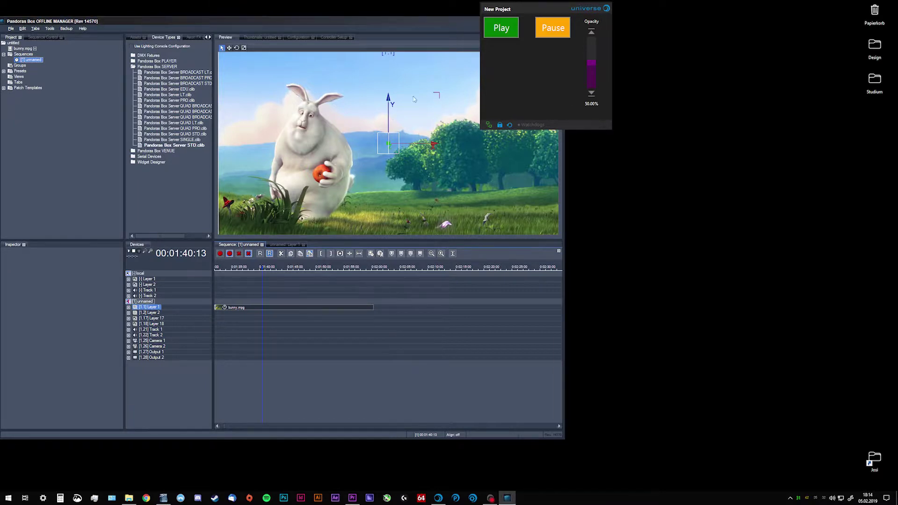
left_click(501, 28)
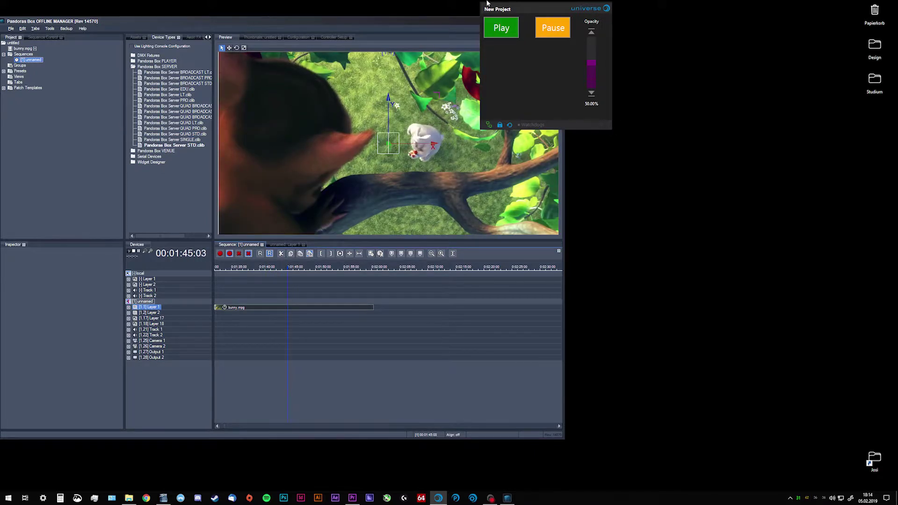
left_click(553, 28)
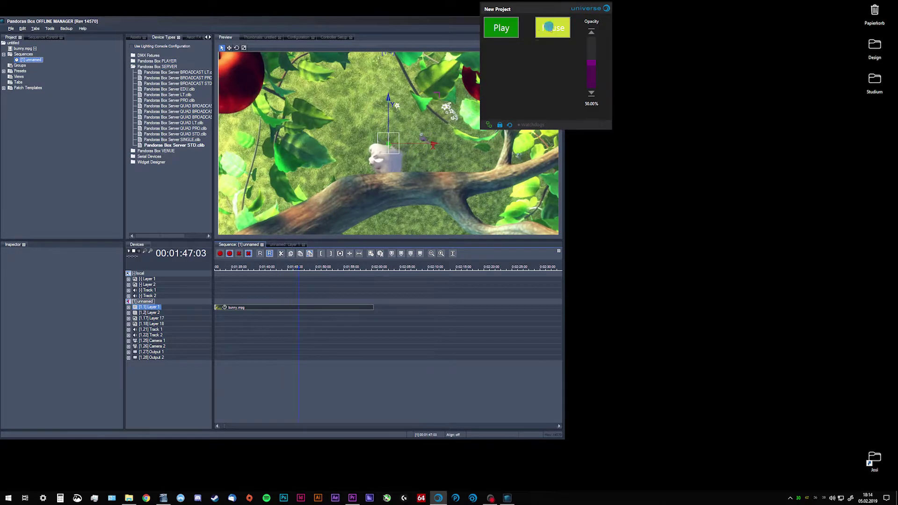
left_click(606, 9)
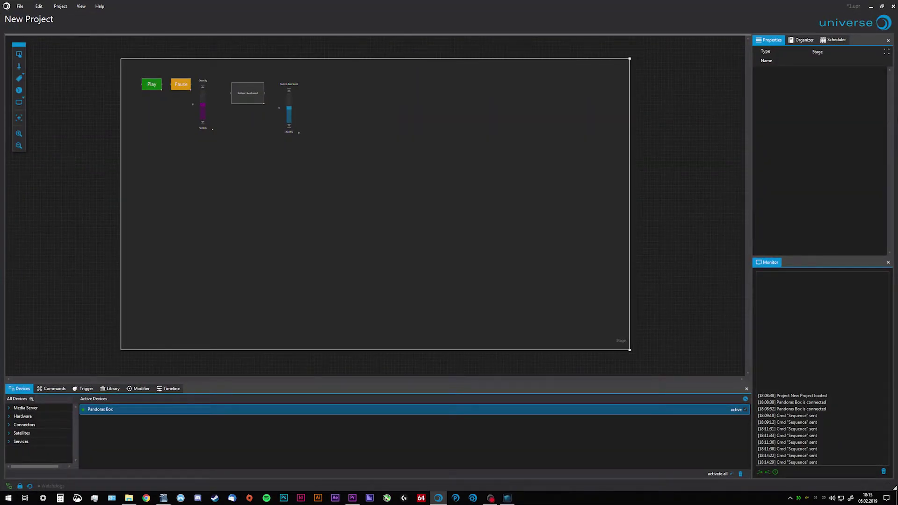
Set the project's Show Mode to BACKGROUND in the project properties
left_click(61, 5)
left_click(80, 36)
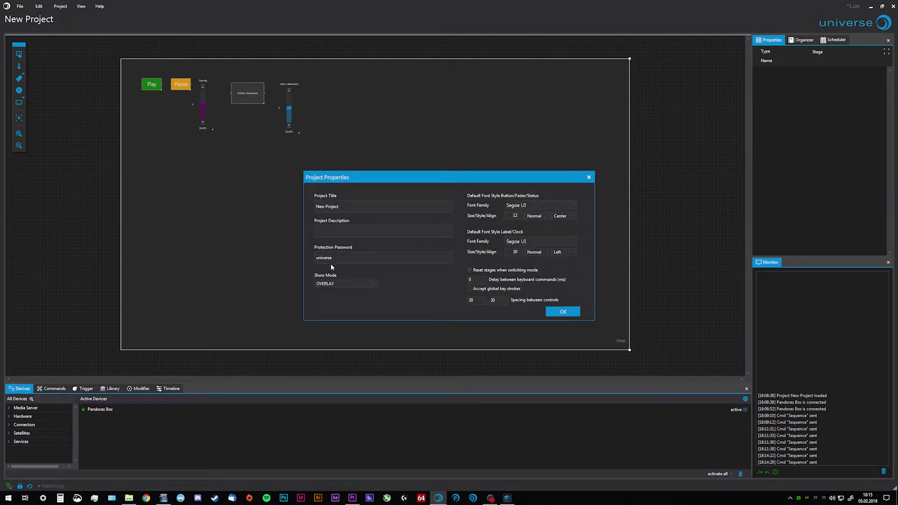
left_click(347, 283)
left_click(349, 307)
left_click(575, 311)
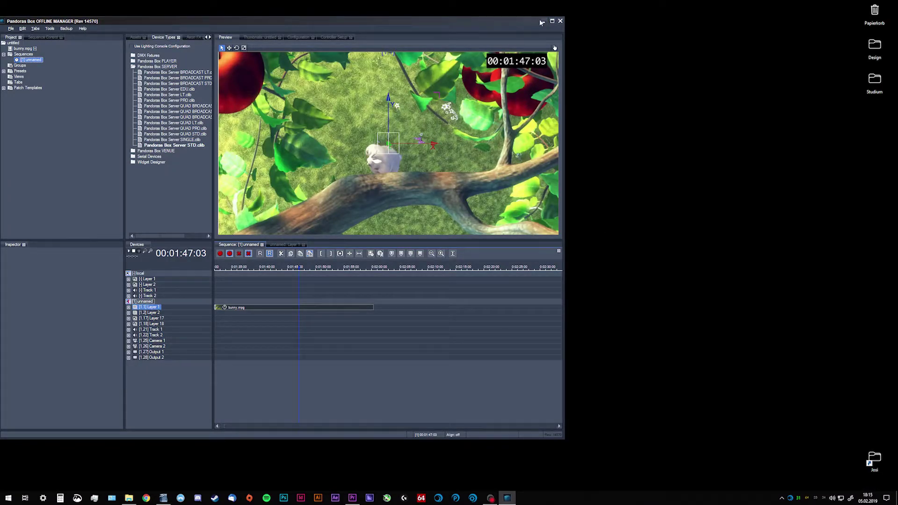
Move the Pandoras Box OFFLINE MANAGER window across the desktop and bring the background-running universe project back to edit mode
left_click_drag(541, 22, 844, 63)
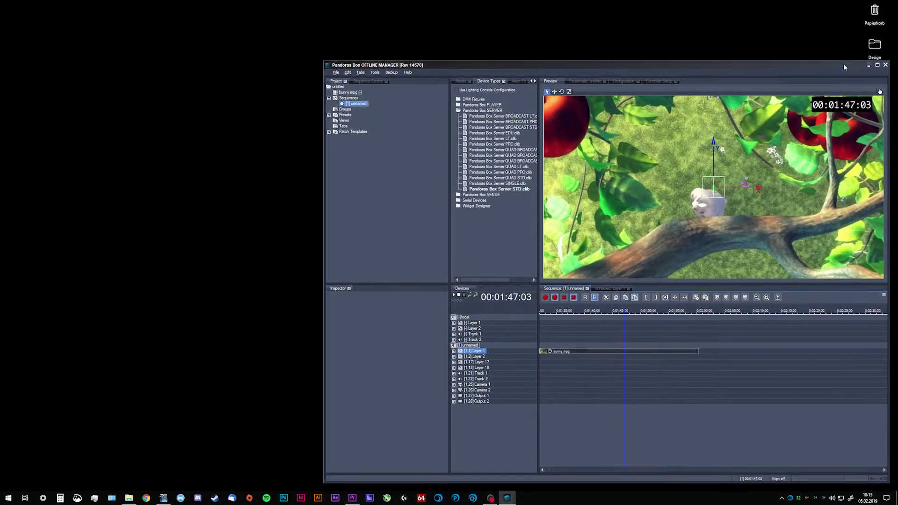
left_click(789, 501)
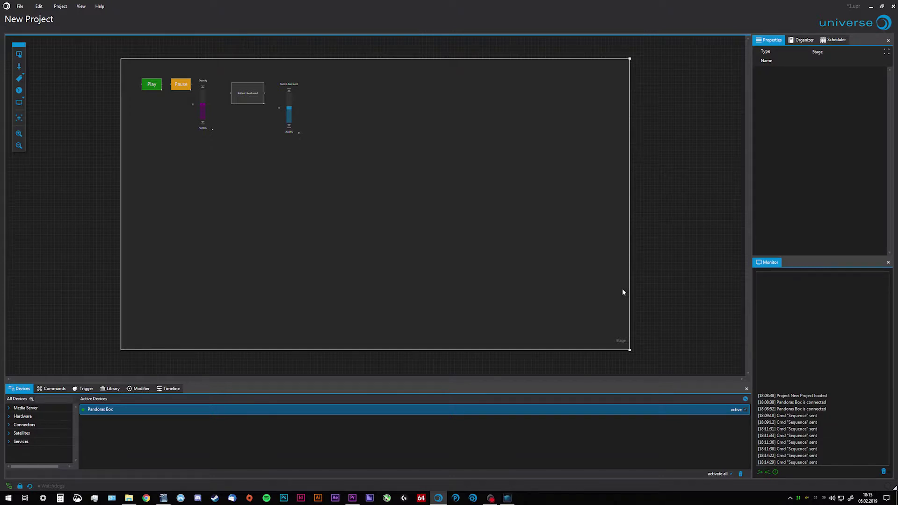
left_click(770, 225)
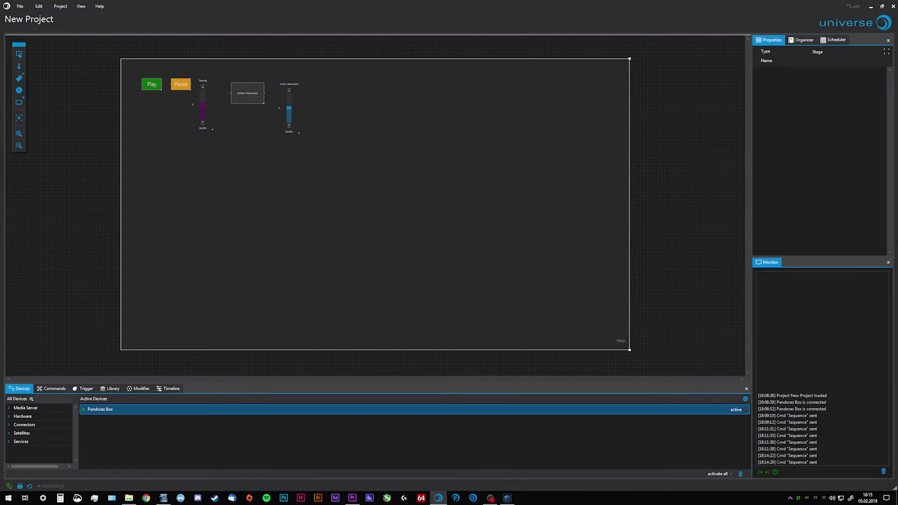
Set the project's Show Mode to KIOSK, preview the stage full screen and return to edit mode
left_click(61, 6)
left_click(77, 37)
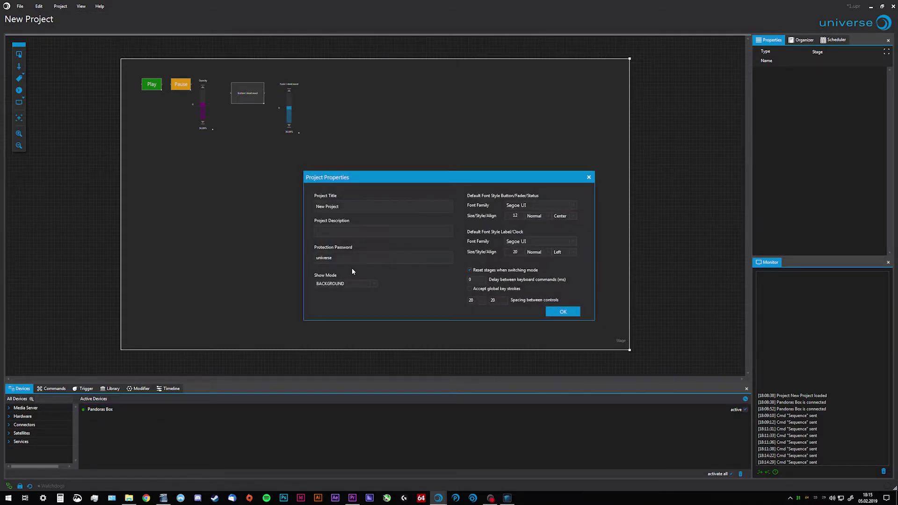
left_click(352, 285)
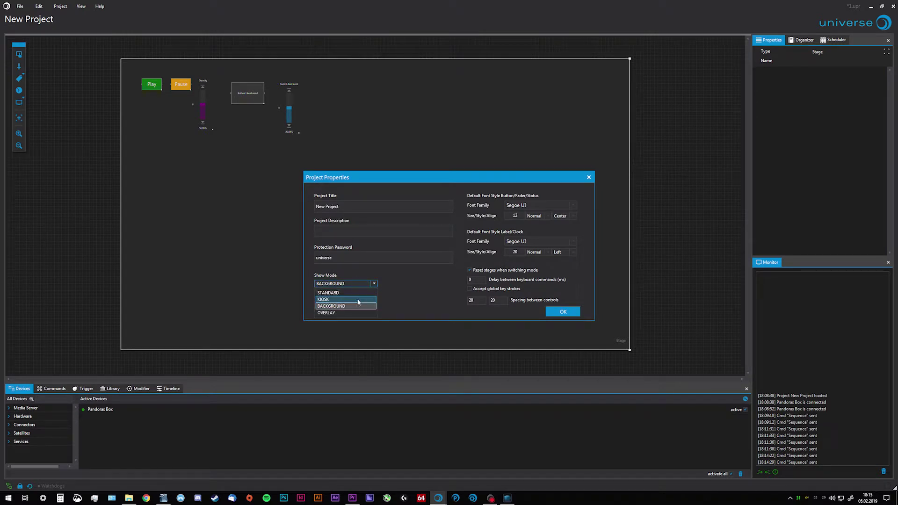
left_click(358, 302)
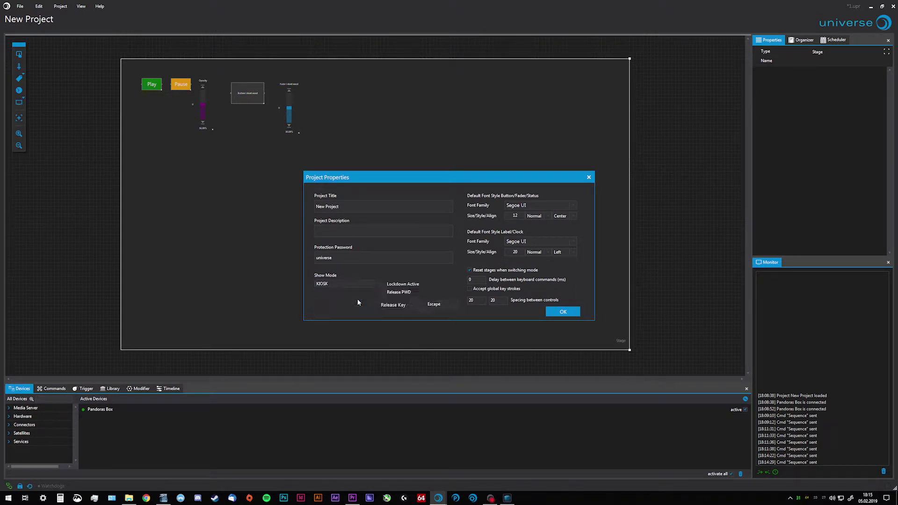
left_click(572, 312)
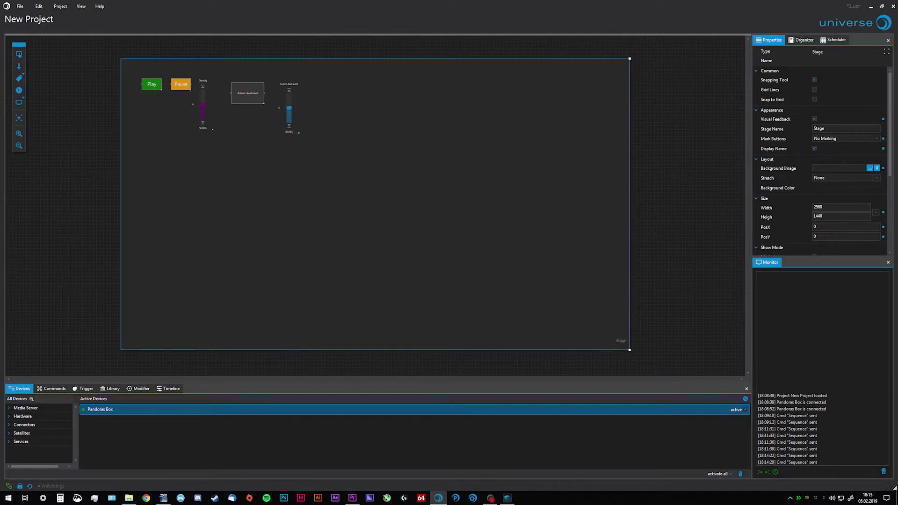
left_click(883, 22)
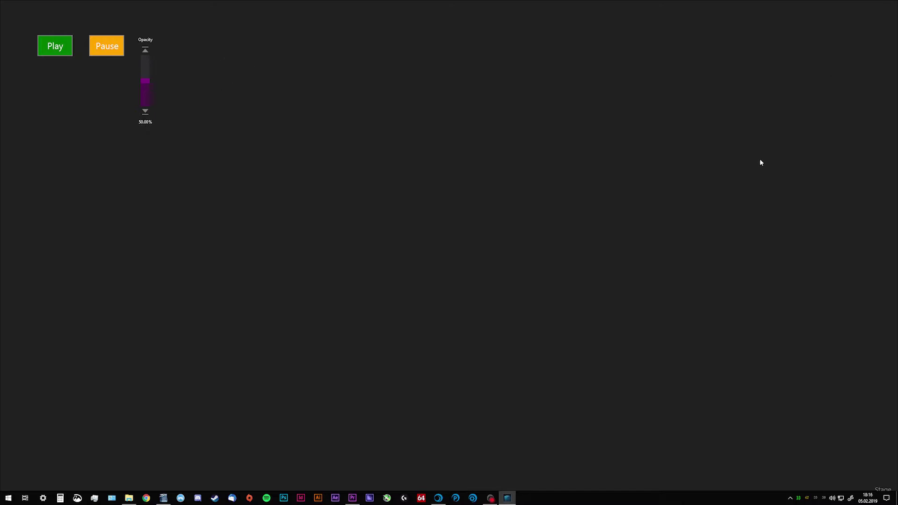
key("alt+Tab")
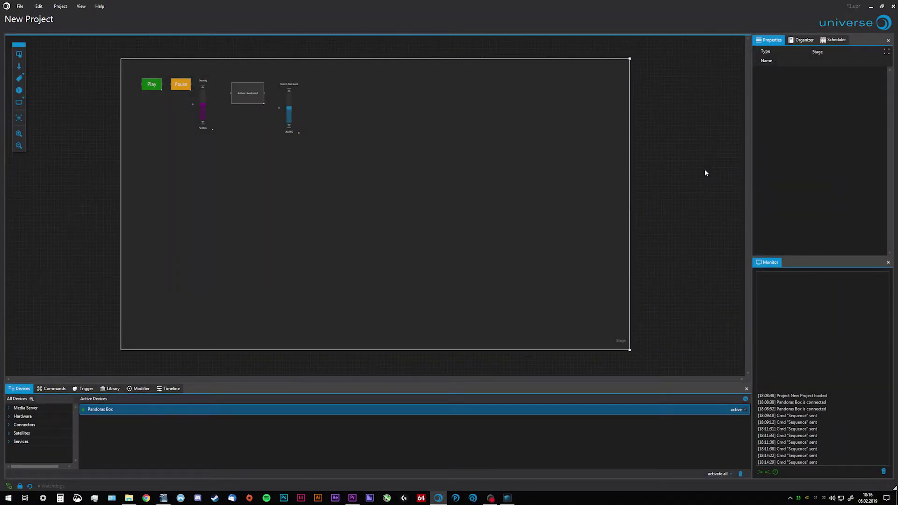
Enable No Background in the stage's Show Mode properties and start the project in show mode
left_click(599, 148)
scroll(800, 141, "down", 3)
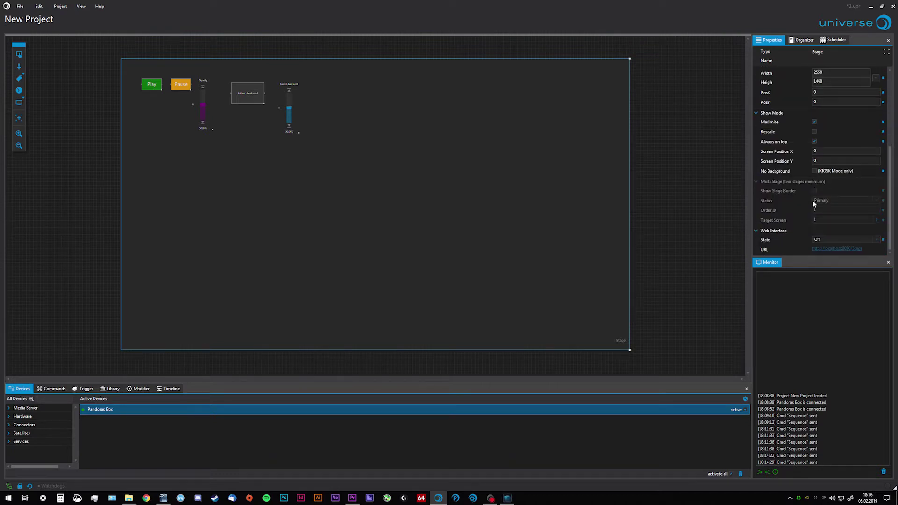
left_click(815, 171)
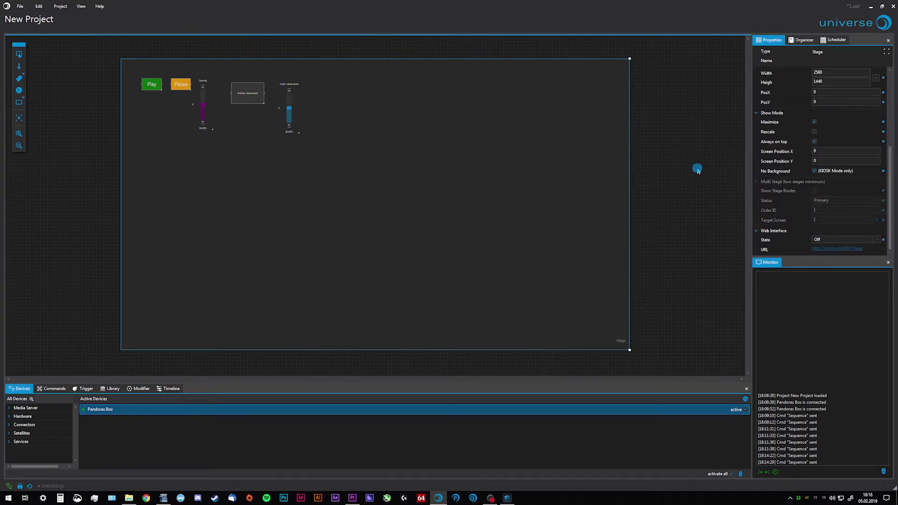
left_click(883, 22)
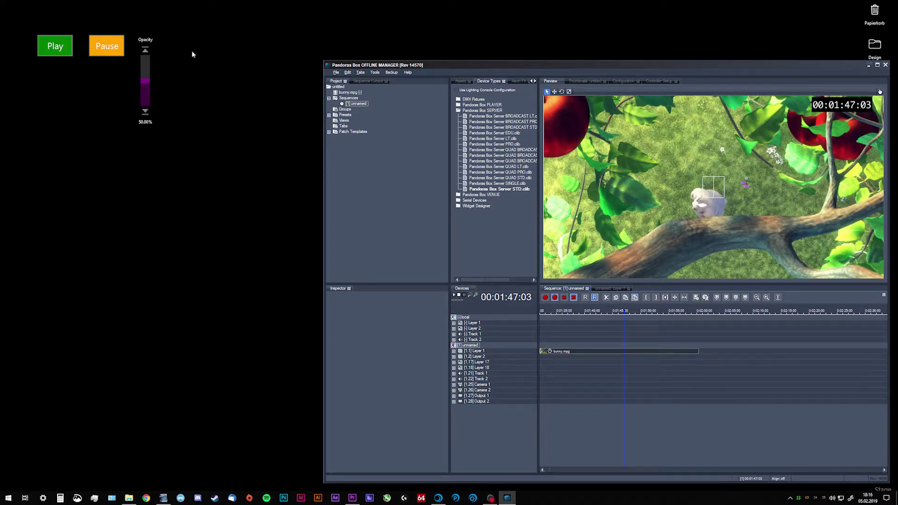
Move the Pandoras Box OFFLINE MANAGER window closer to the kiosk controls and test Play and Pause
left_click_drag(457, 67, 352, 33)
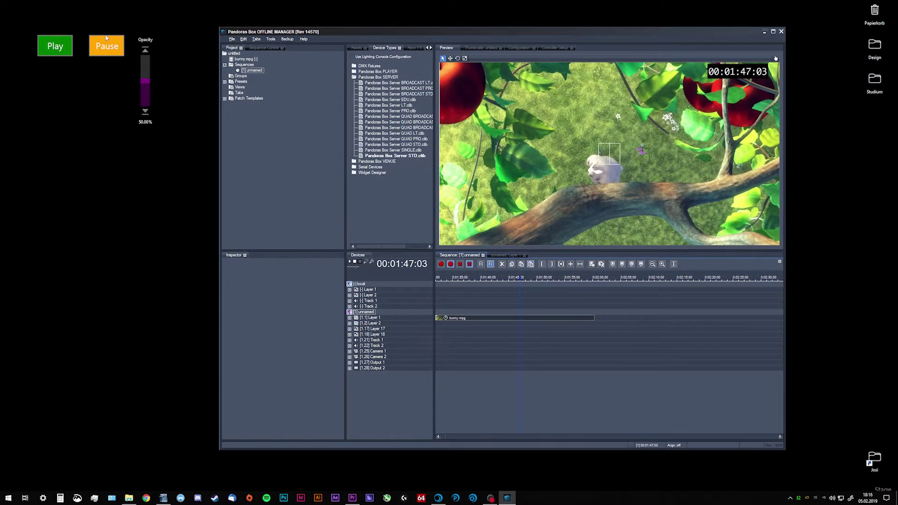
left_click(59, 48)
left_click(101, 46)
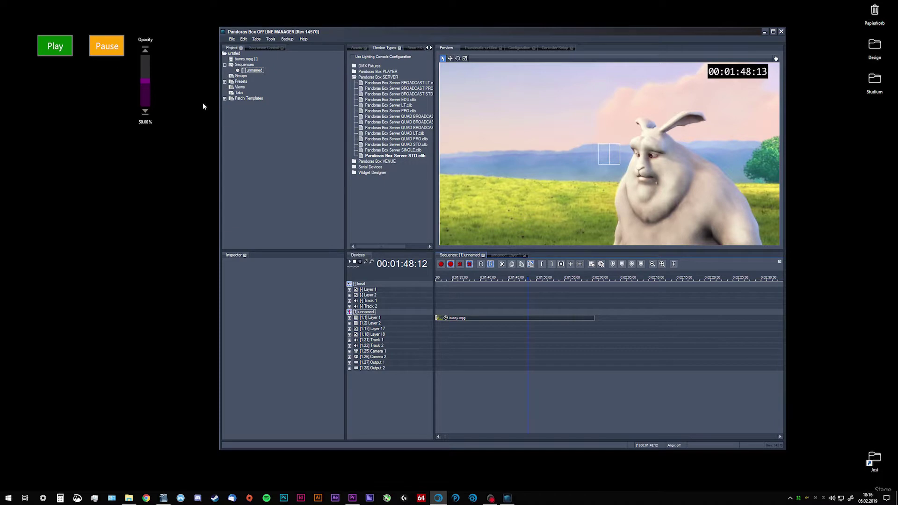
Switch to the OpenOffice Writer script, select its 9 am line beneath the kiosk controls, minimize it and return universe to edit mode
left_click(164, 498)
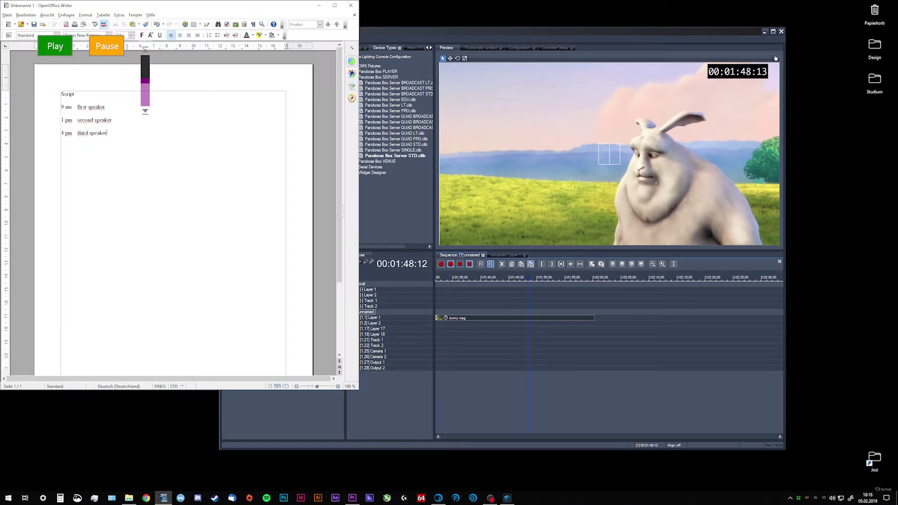
left_click_drag(178, 5, 186, 90)
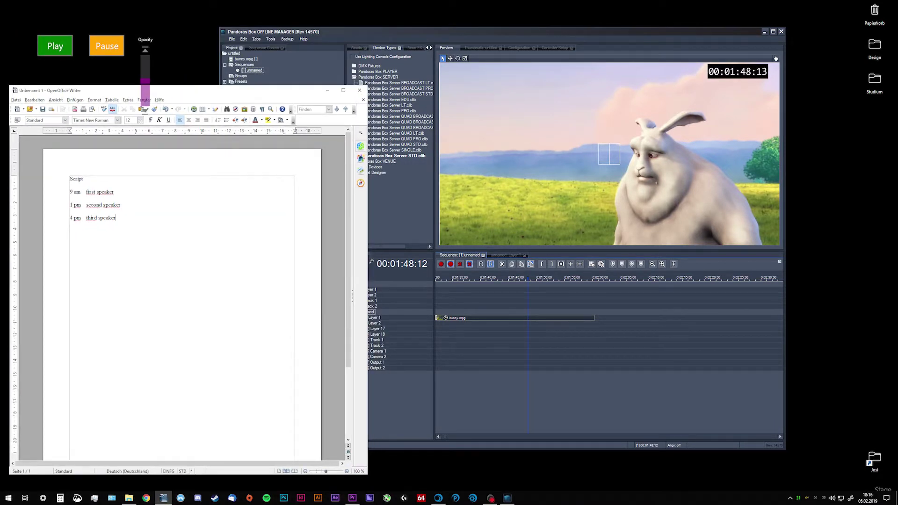
left_click_drag(70, 192, 143, 189)
left_click(135, 200)
left_click(327, 90)
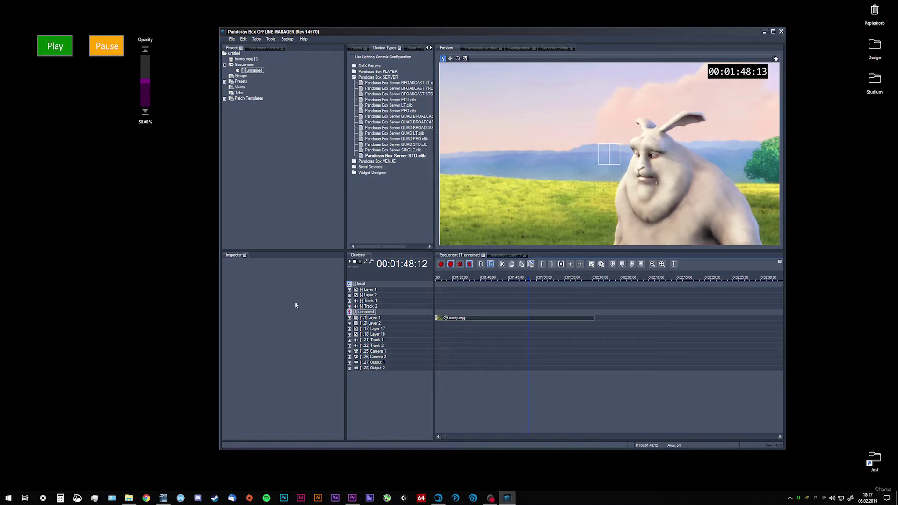
left_click(166, 285)
left_click(438, 498)
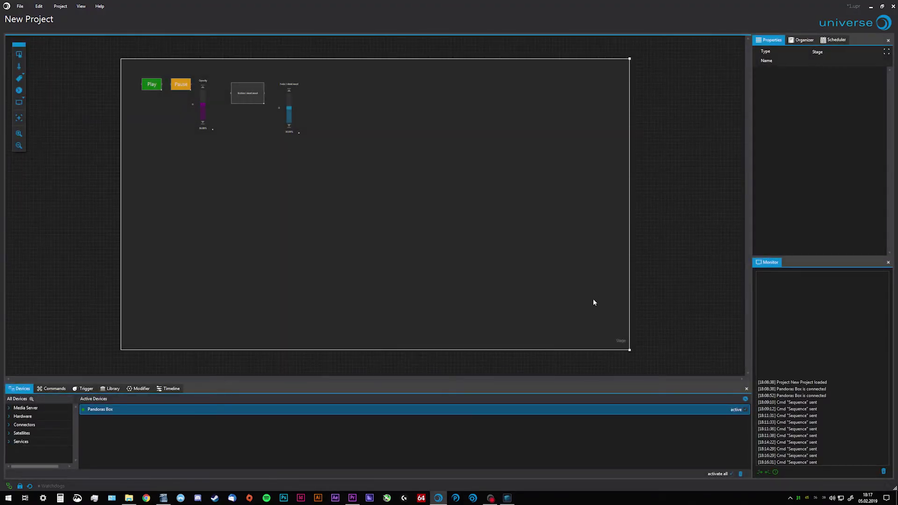
Try the KIOSK mode options Lockdown Active and Release PWD on and off in the project properties
left_click(39, 6)
mouse_move(58, 6)
double_click(104, 62)
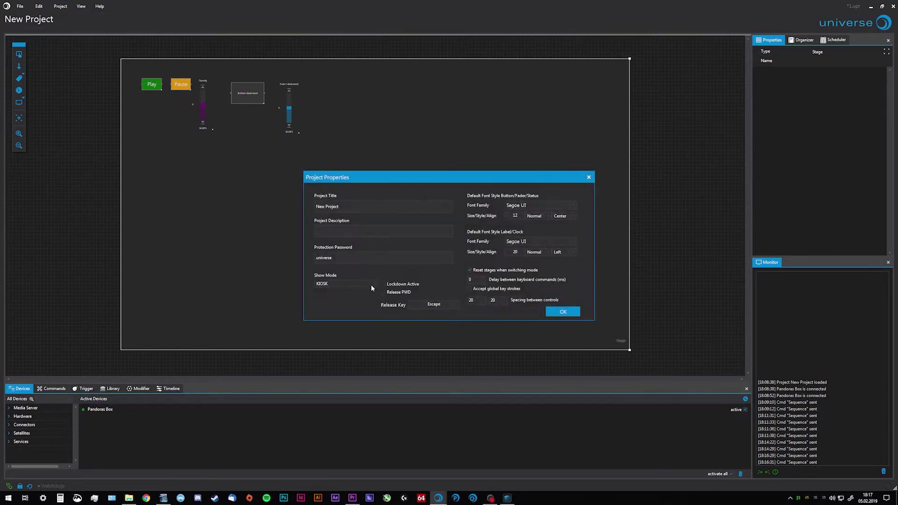
left_click(395, 285)
left_click(396, 293)
left_click(427, 292)
left_click(388, 286)
left_click(405, 293)
left_click(578, 315)
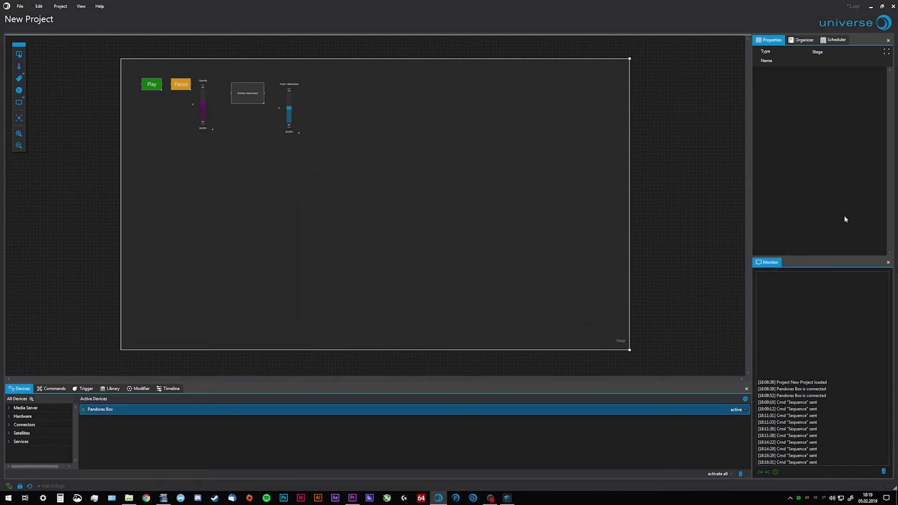
Turn off the stage's Always on top option and preview the kiosk controls while moving the Pandoras Box window, returning to edit mode
left_click(599, 223)
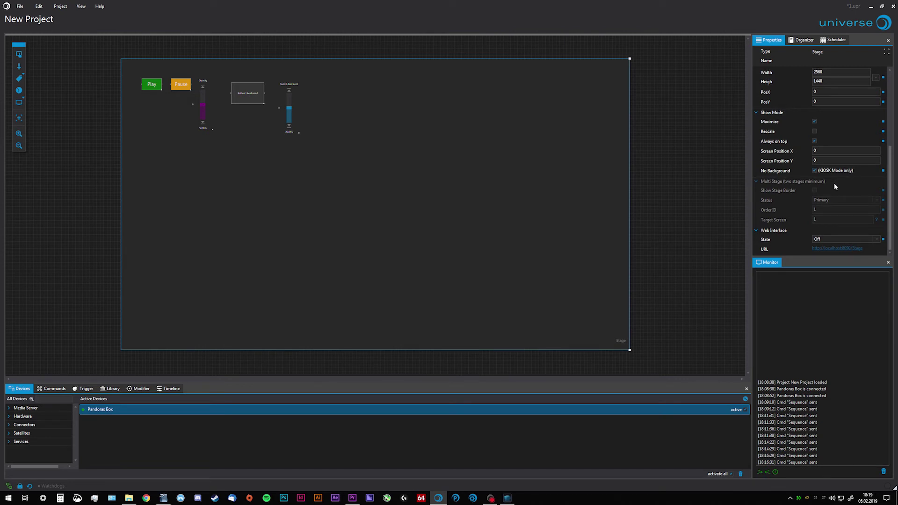
scroll(835, 183, "up", 1)
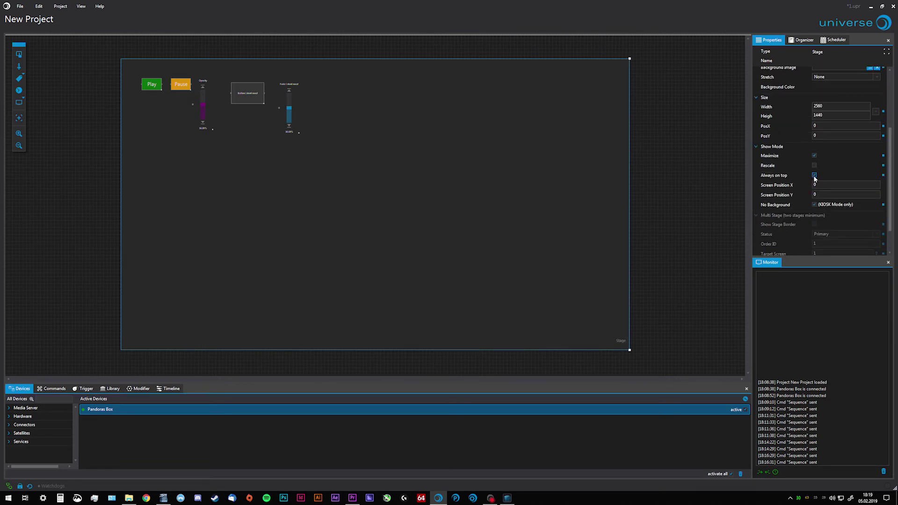
left_click(815, 176)
left_click(871, 24)
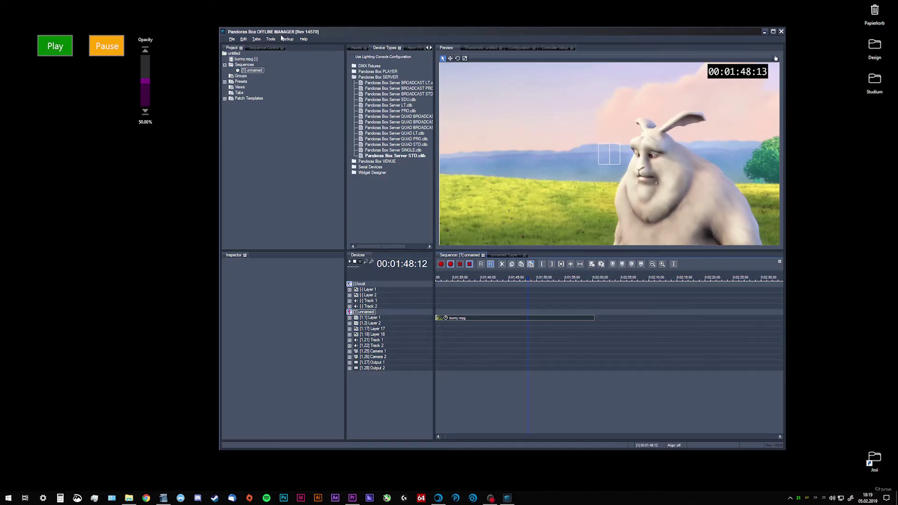
left_click_drag(275, 30, 308, 31)
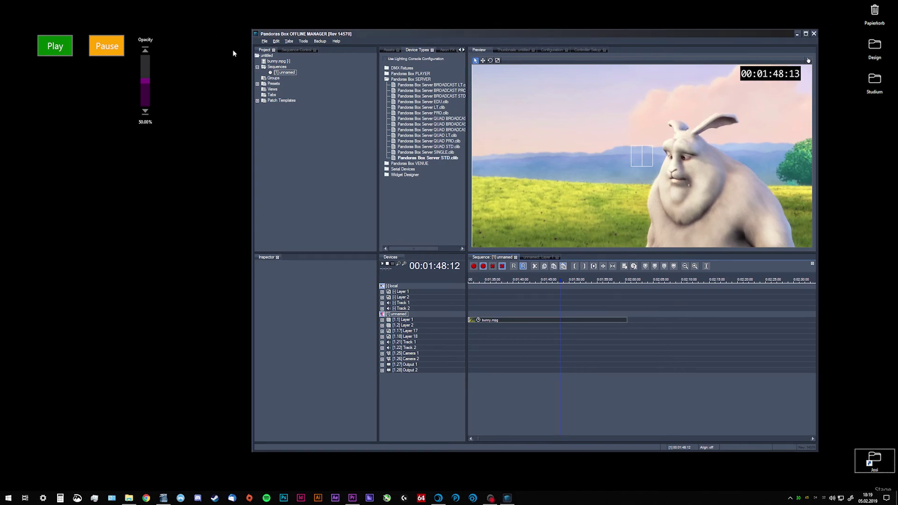
key("Escape")
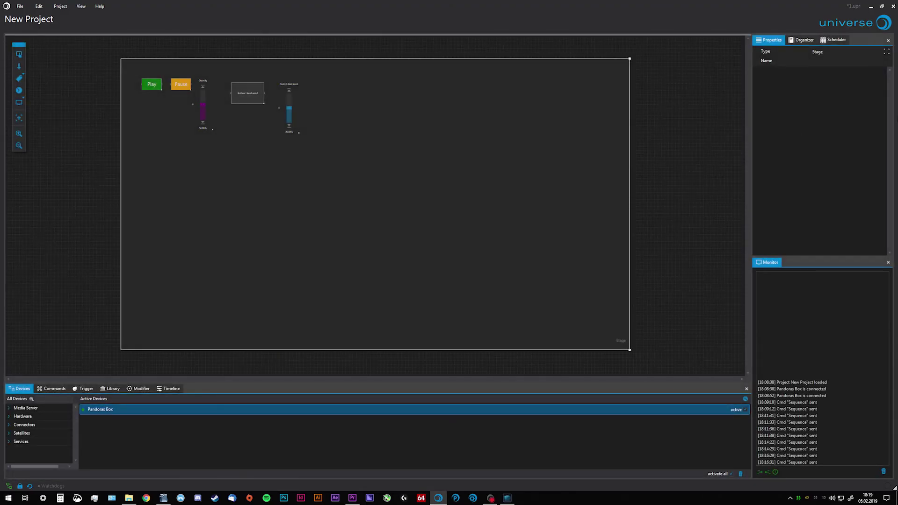